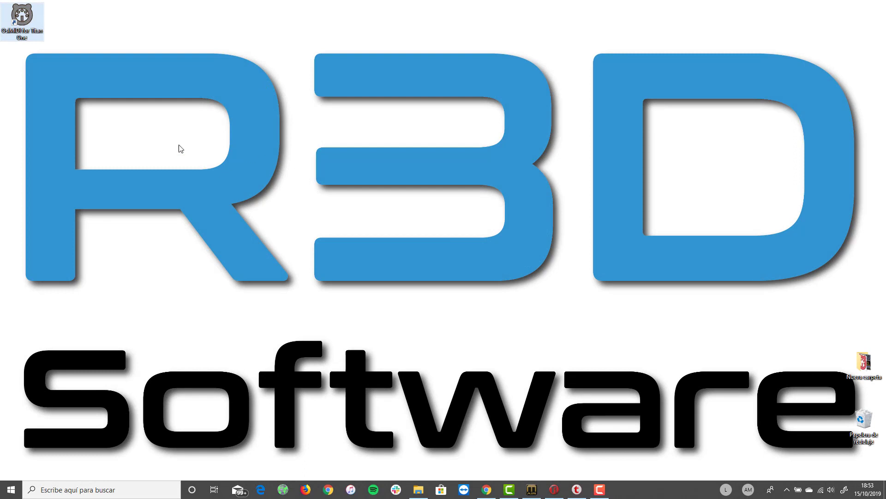
- Launch OsiMIDI for Titan One and answer Sí to open the New configuration editor
double_click(21, 22)
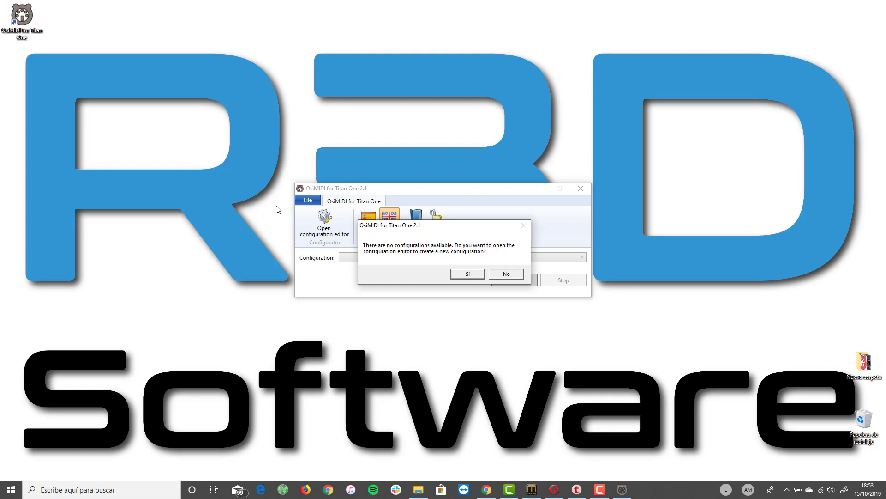
key(Return)
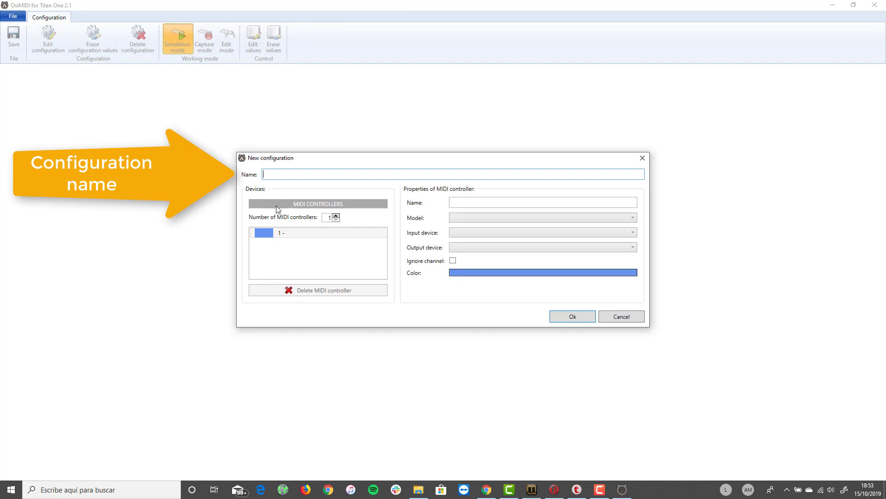
- Name the configuration 'Two Controllers', raise the MIDI controller count to 2, and select controller 1's name
text(Two Controllers)
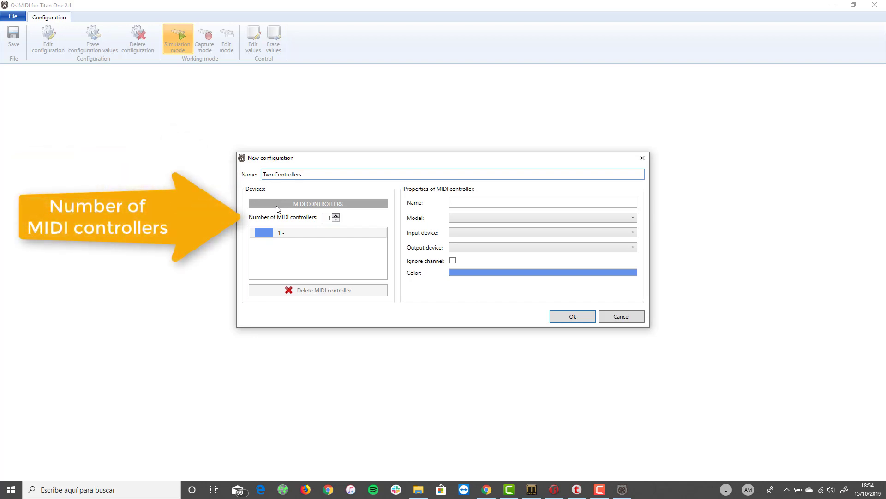
key(Tab)
key(Up)
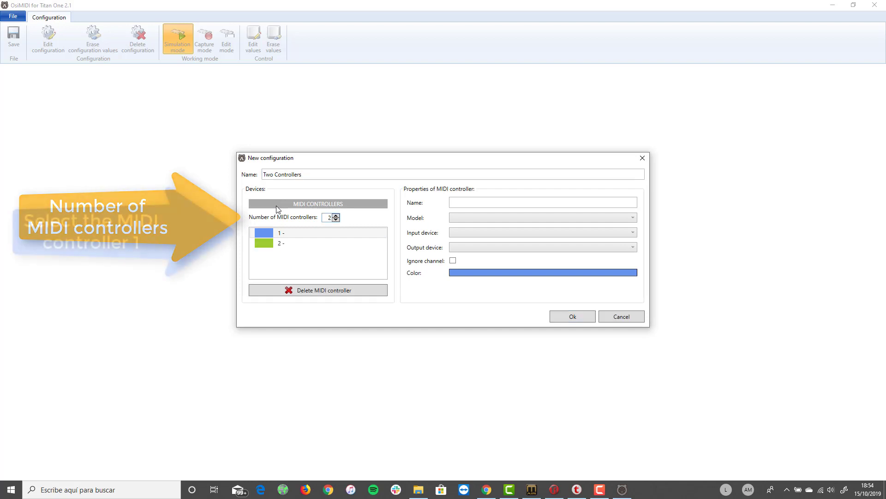
key(Tab)
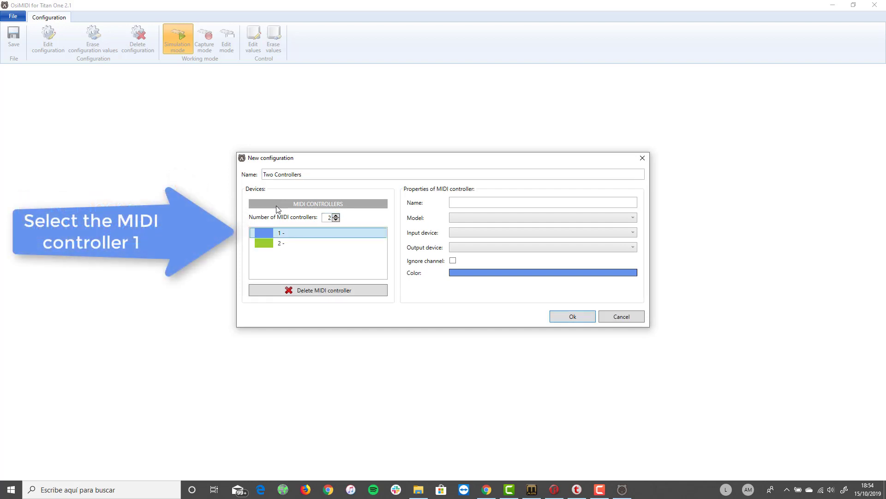
key(Tab)
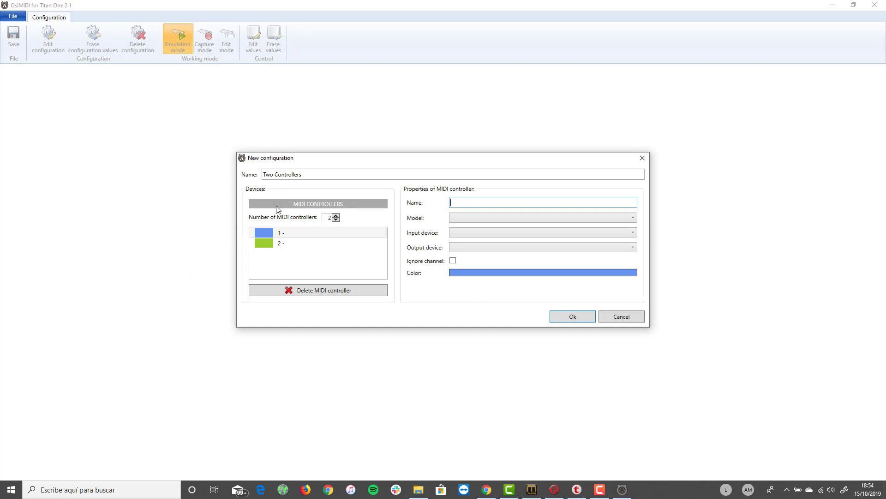
- Name controller 1 'Nanokontrol 2' and set its model to Korg nanoKONTROL 2 (MIDI)
text(Nan)
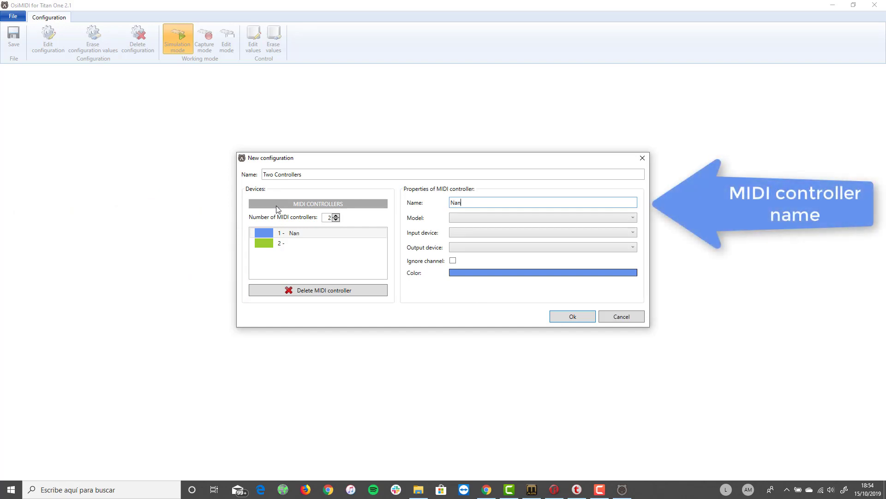
text(okontro)
key(Tab)
key(alt+Down)
key(Down)
key(Down)
key(Up)
key(Up)
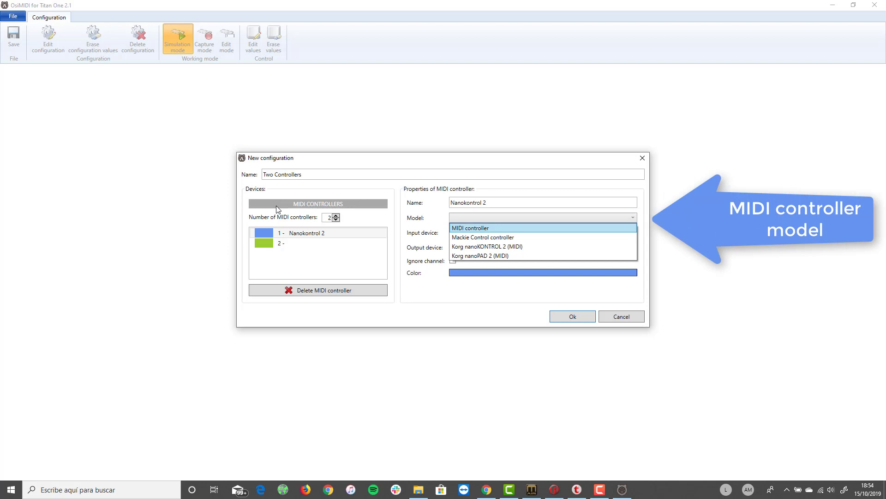
key(Down)
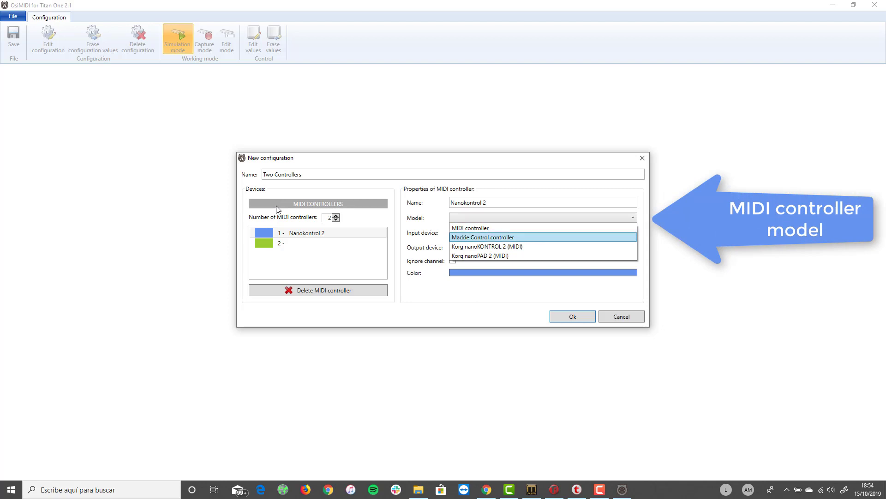
key(Down)
key(Down)
key(Up)
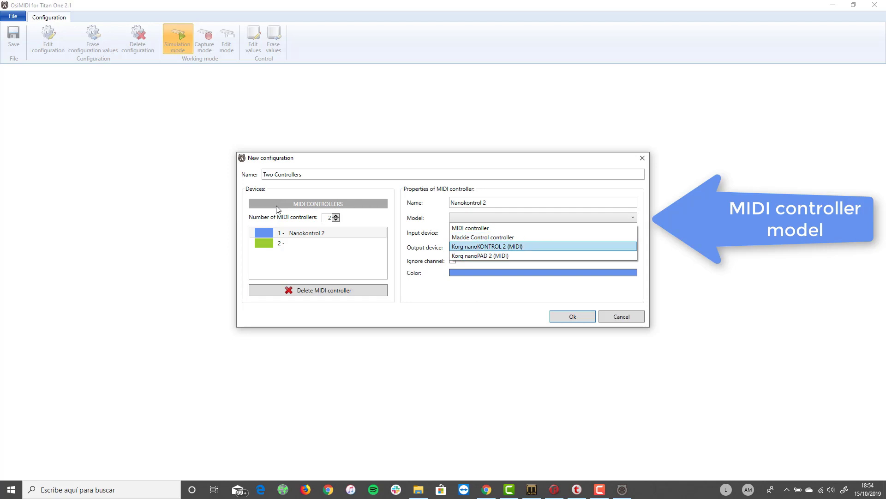
key(Down)
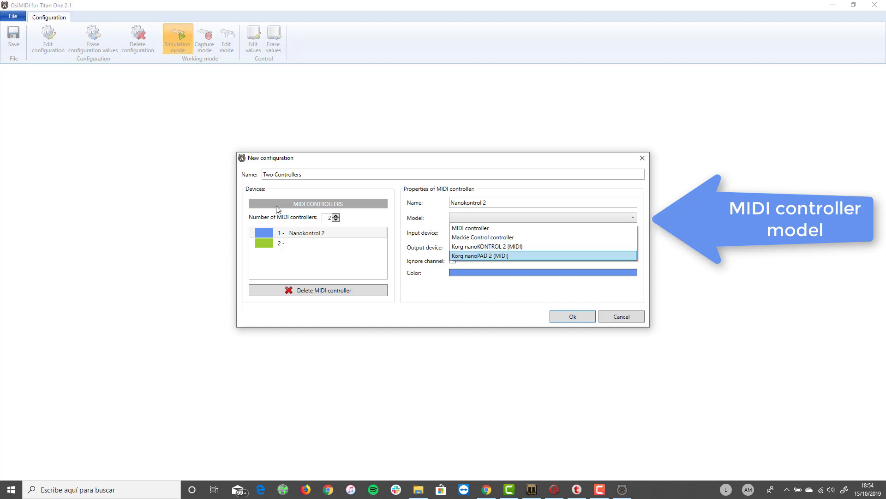
key(Up)
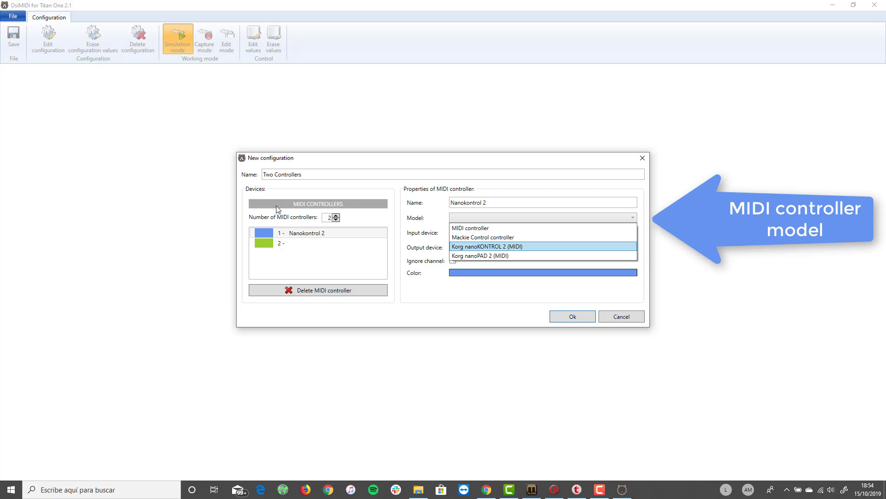
key(Return)
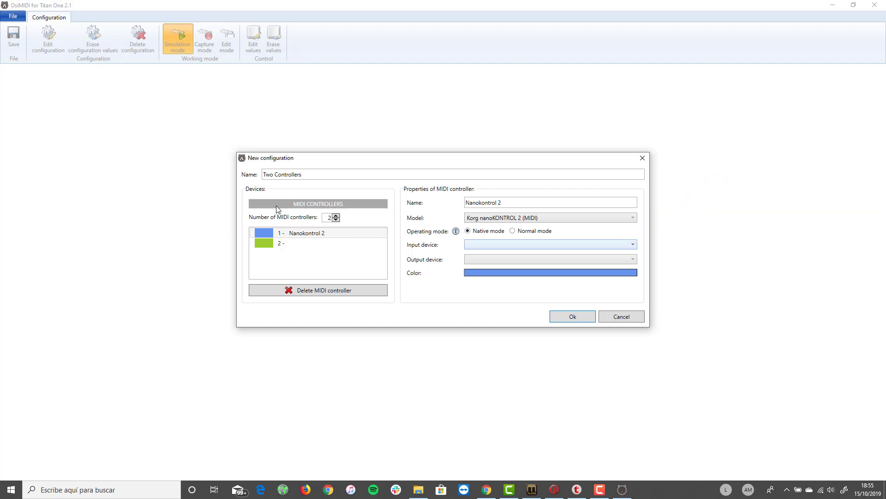
- Choose nanoKONTROL2 as controller 1's input device
key(alt+Down)
key(Down)
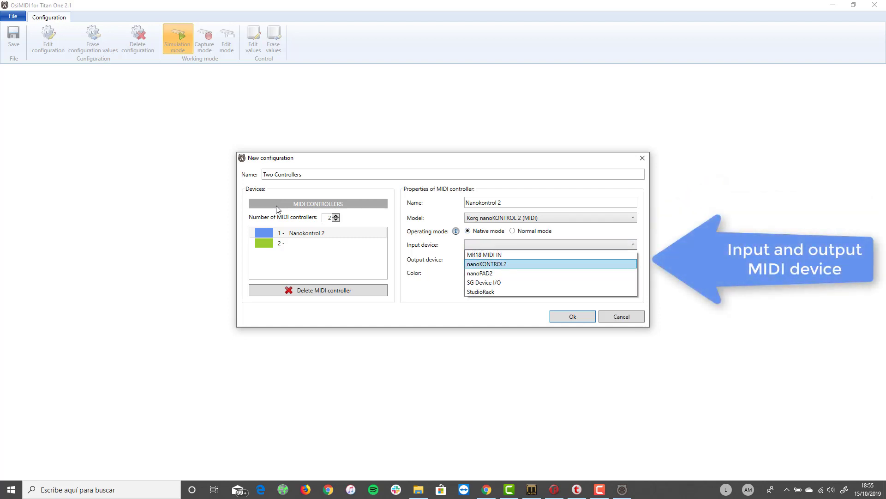
key(Return)
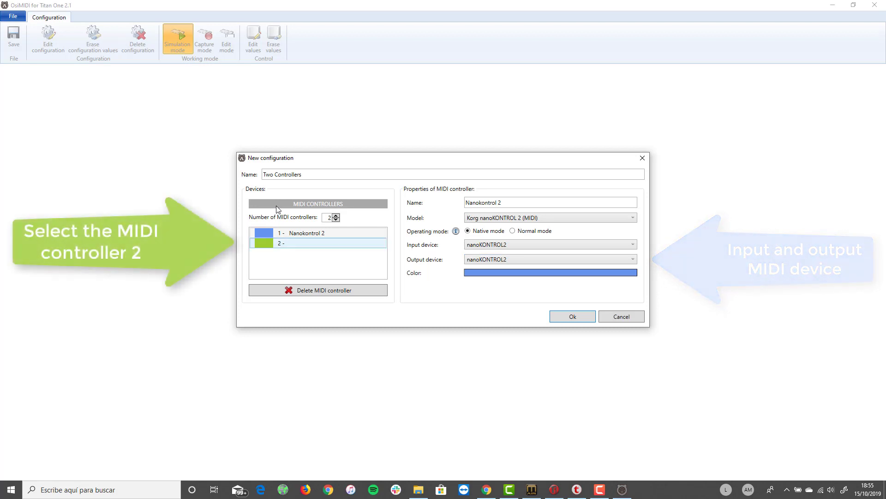
- Name controller 2 'NanoPad 2' and set its model to Korg nanoPAD 2 (MIDI)
key(Down)
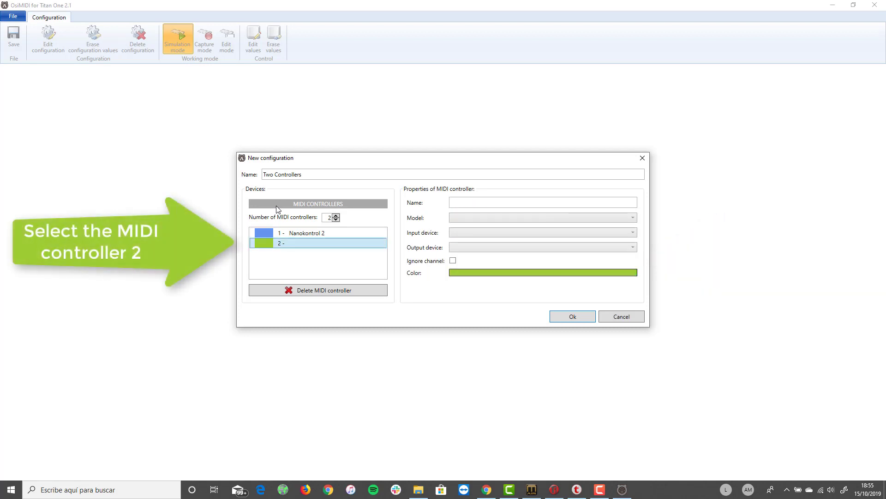
key(Tab)
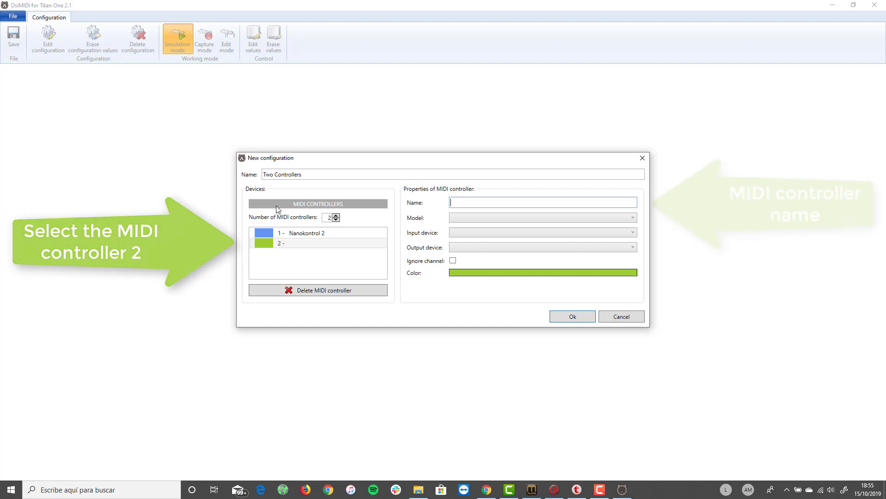
text(Nan)
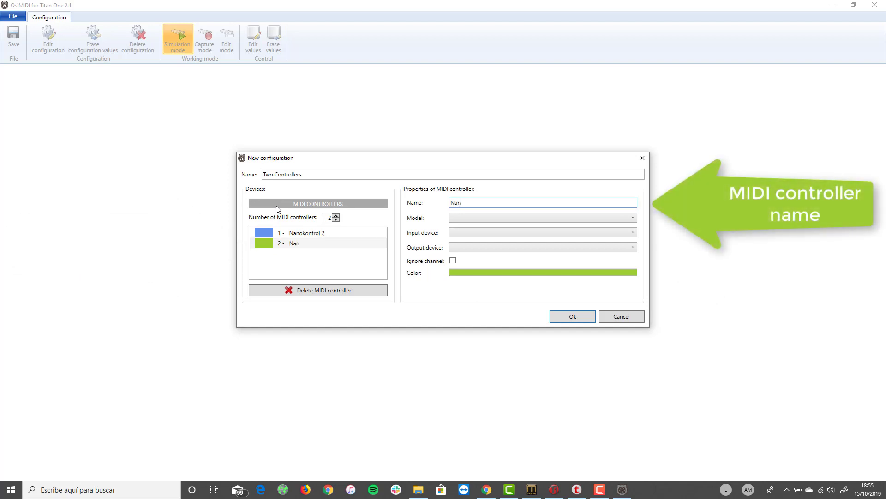
text(oPad 2)
key(Tab)
key(alt+Down)
key(Down)
key(Down)
key(Down)
key(Down)
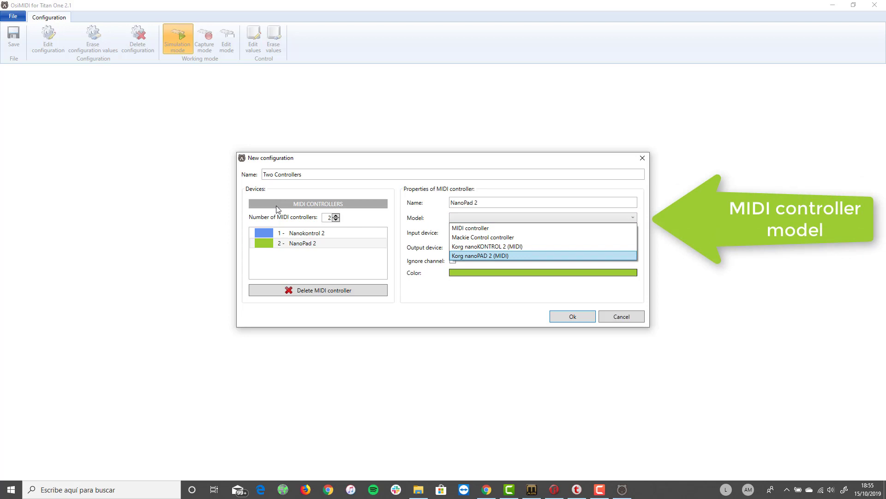
key(Return)
- Use nanoPAD2 as controller 2's input and output device, then create the configuration
key(Tab)
key(Tab)
key(alt+Down)
key(Down)
key(Down)
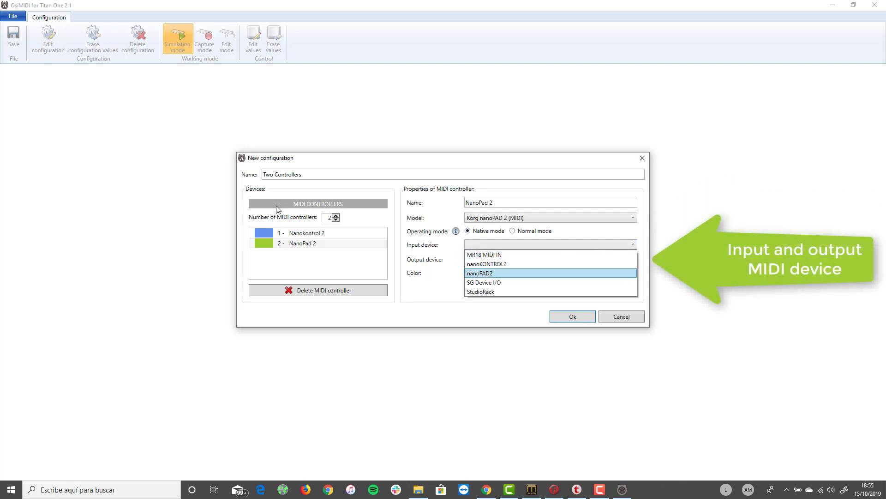
key(Return)
key(Tab)
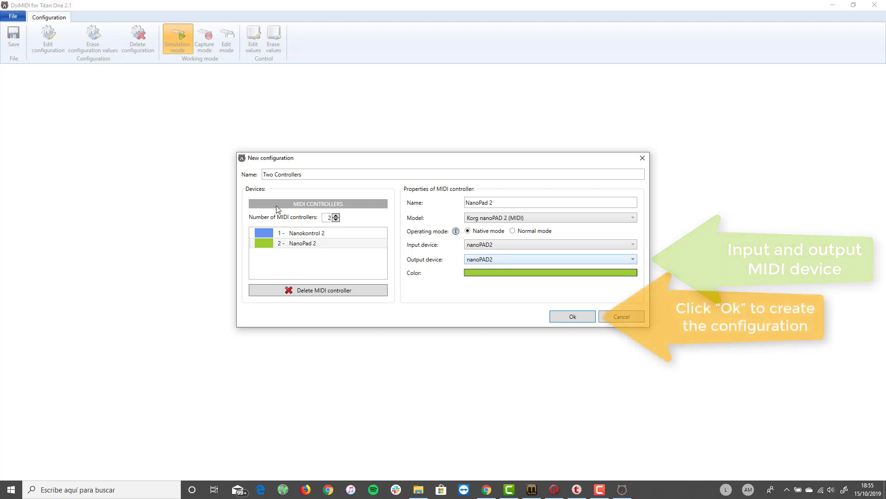
key(Tab)
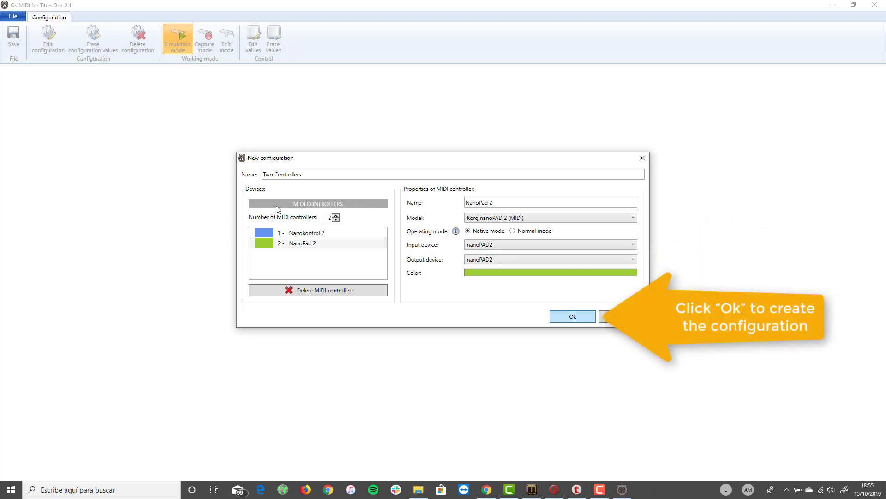
key(Return)
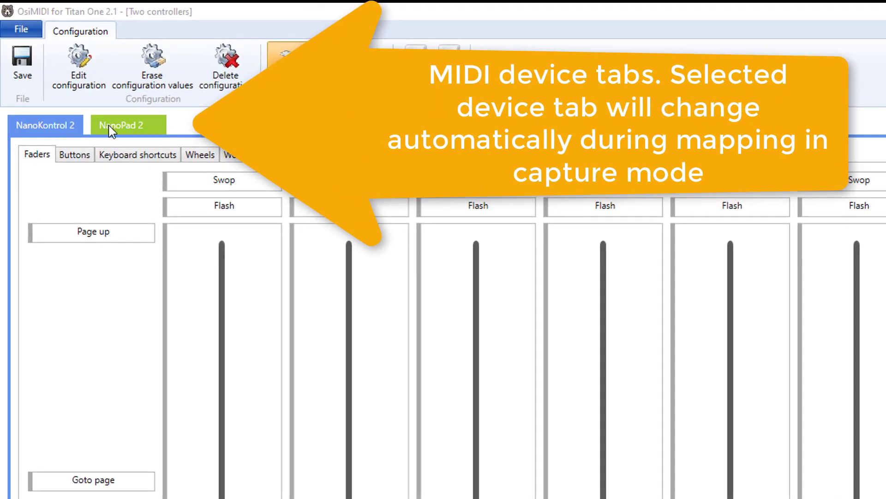
- Select the green NanoPad 2 device tab to show its mappings
click(121, 129)
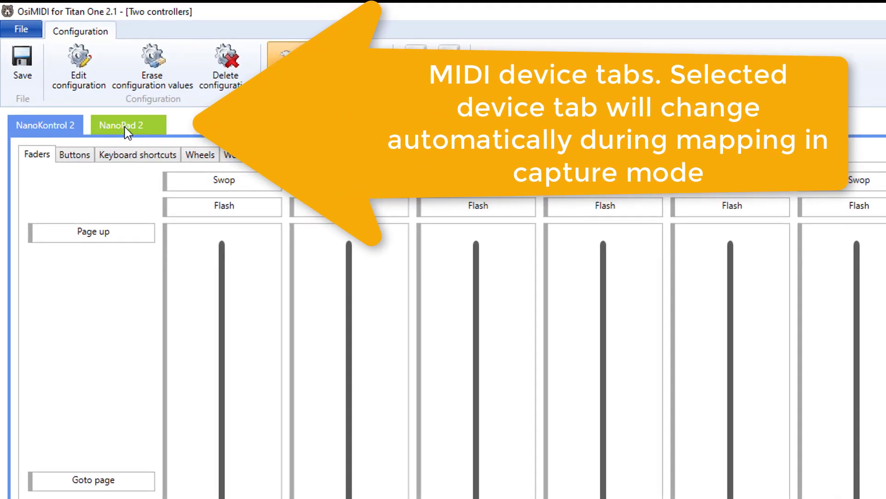
click(127, 133)
click(128, 133)
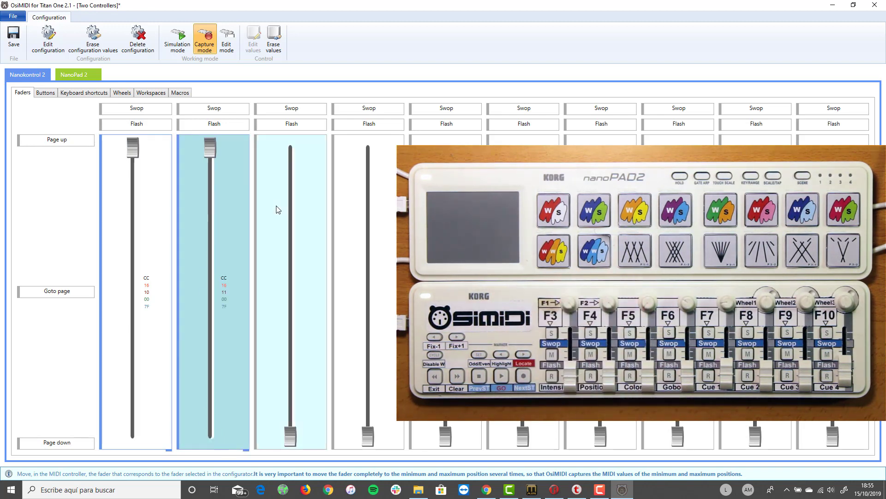
- Select fader 3 in the Faders tab to capture its values
click(277, 210)
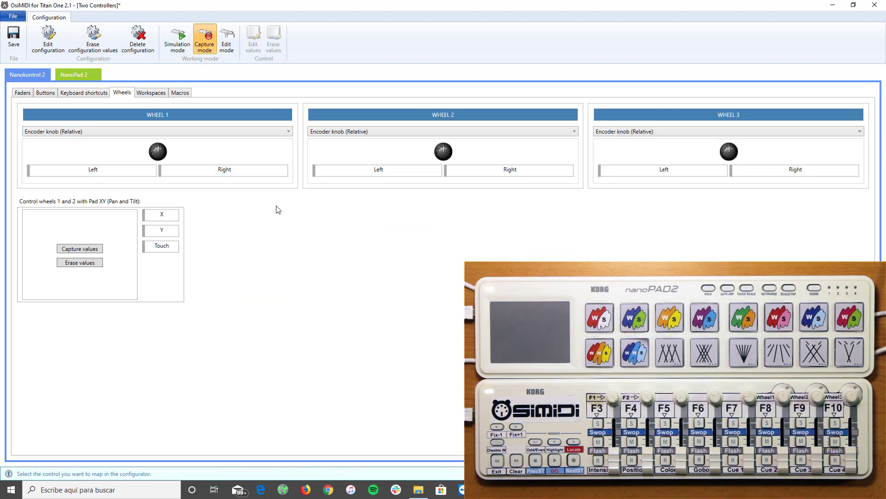
- Set wheels 1, 2 and 3 to Potentiometer knob / fader (Absolute)
key(alt+Down)
key(Down)
key(Return)
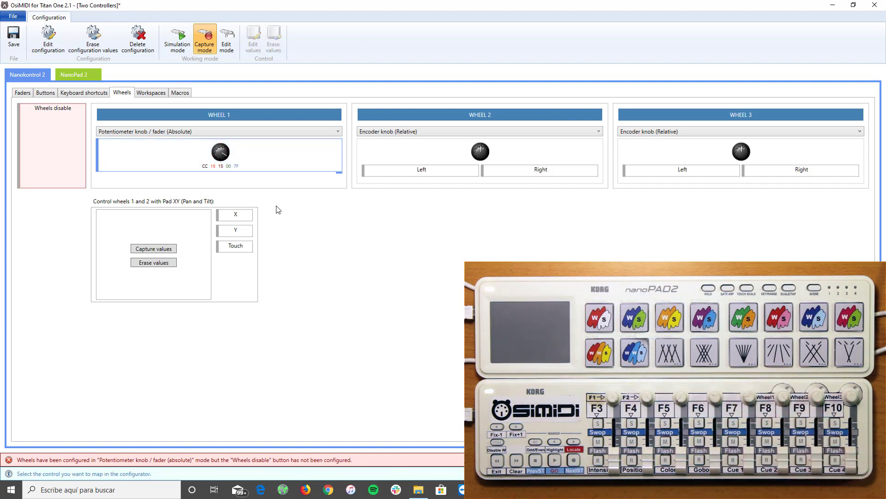
key(alt+Down)
key(Down)
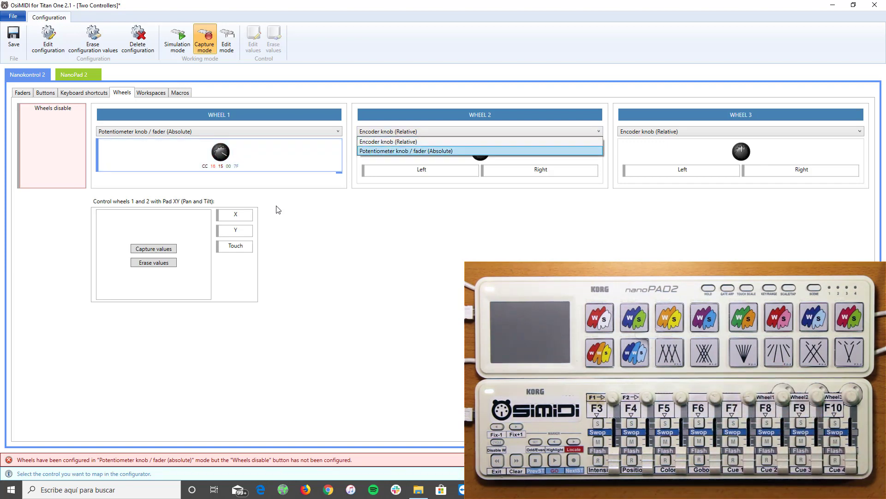
key(Return)
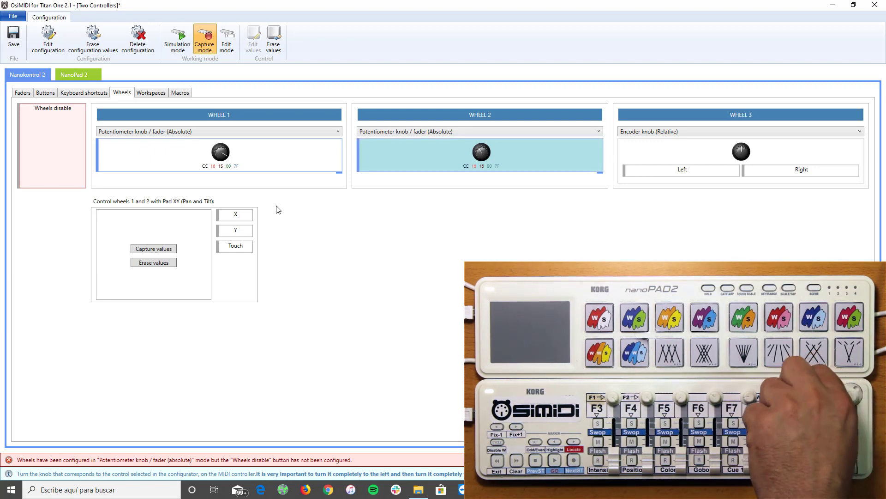
key(alt+Down)
key(Down)
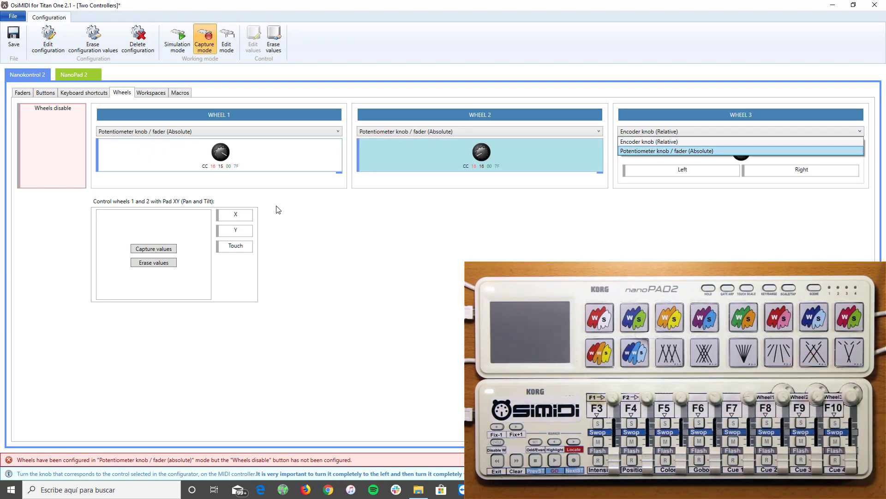
key(Return)
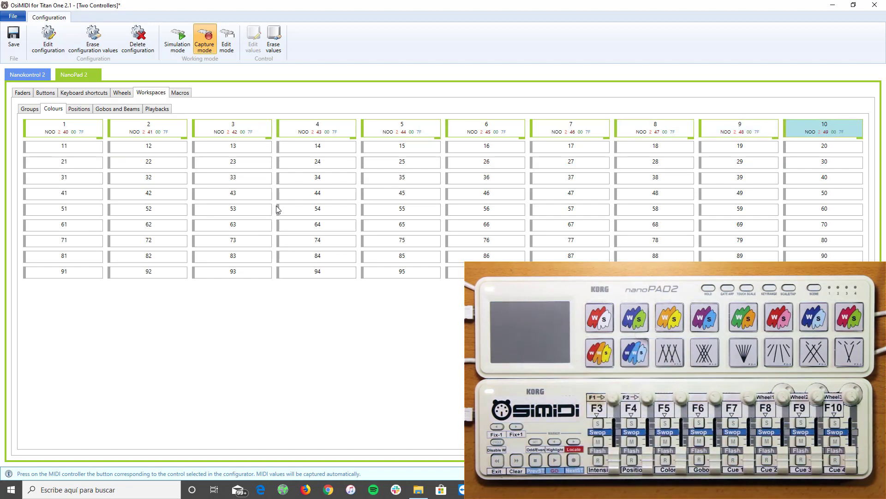
- Switch to the Positions workspace mappings
key(ctrl+Tab)
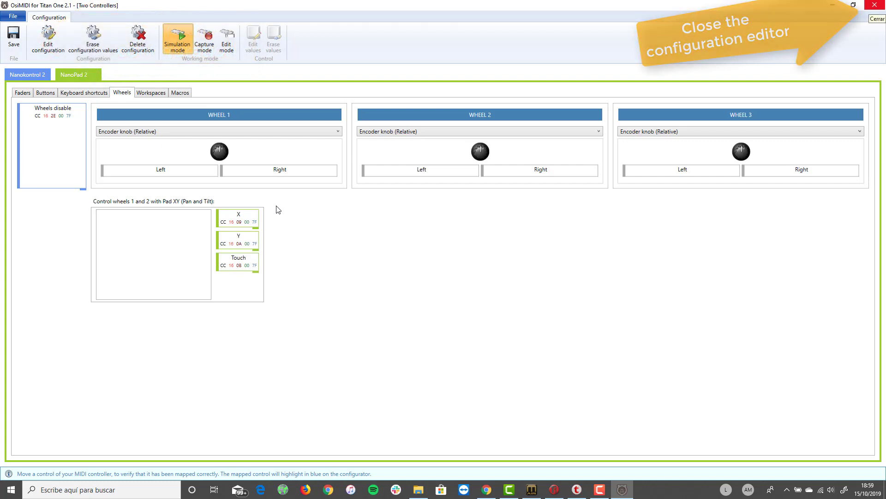
- Close the configuration editor with Alt+F4
key(alt+F4)
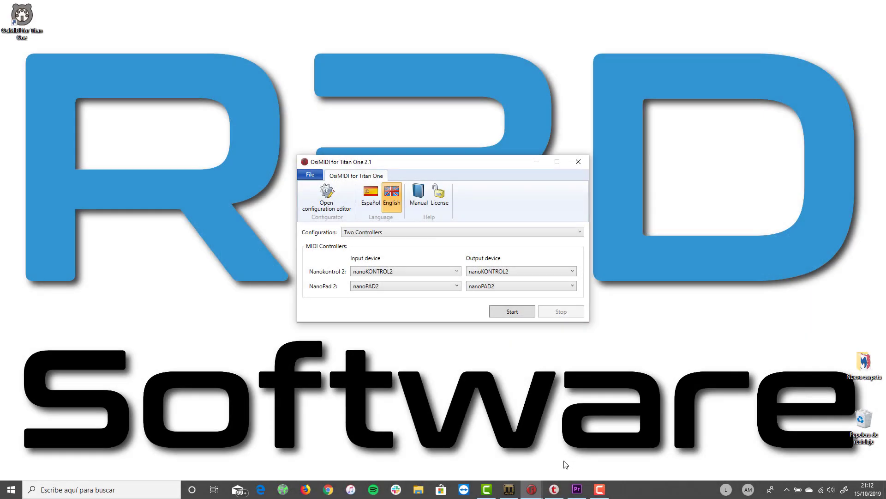
- Keep Two Controllers selected in the Configuration dropdown and start it
key(alt+Down)
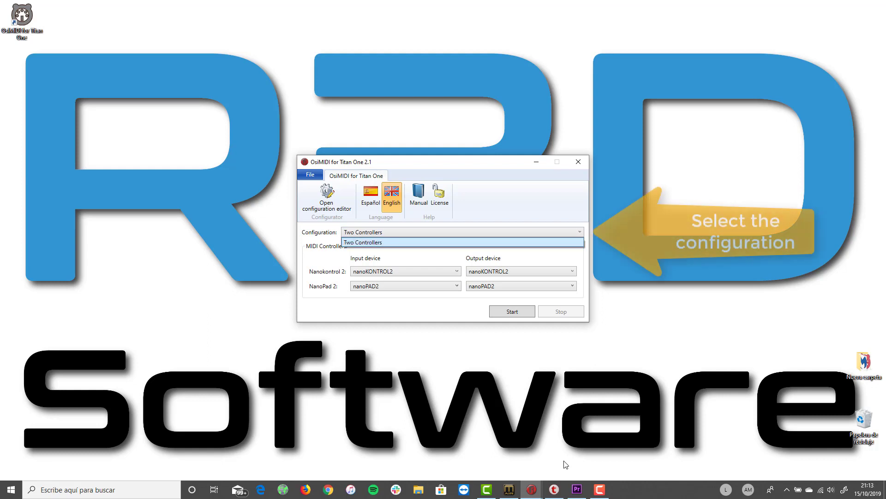
key(Return)
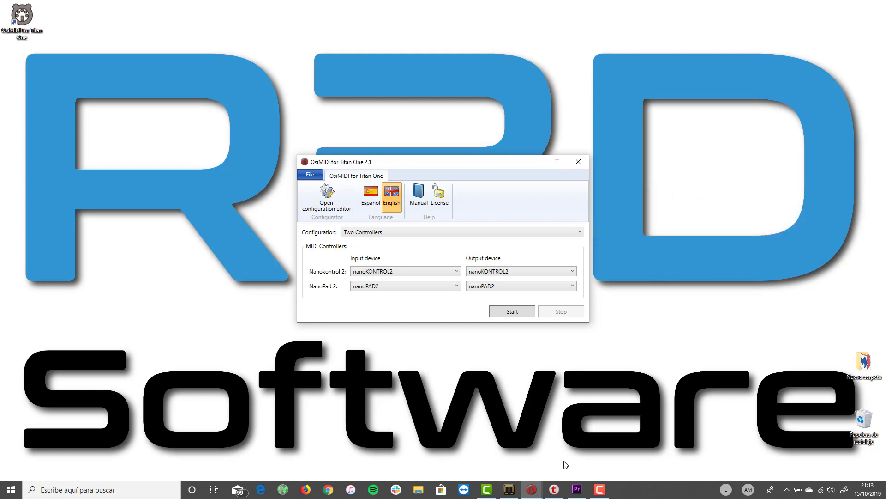
click(591, 460)
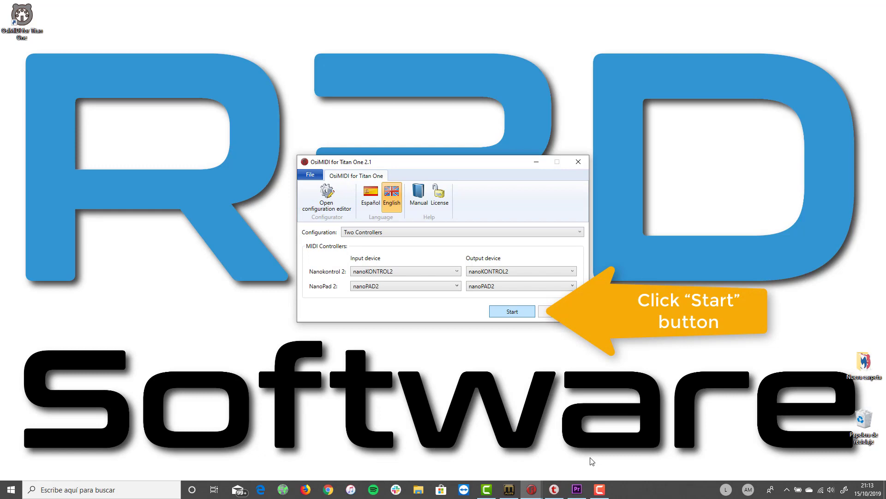
key(Return)
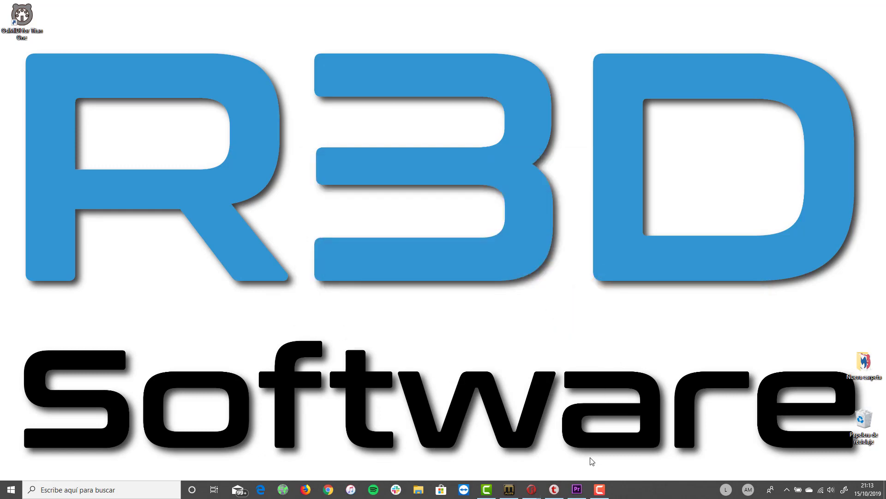
- Bring the Avolites TitanOne window showing the Demo Show workspace to the front
mouse_move(534, 494)
click(506, 460)
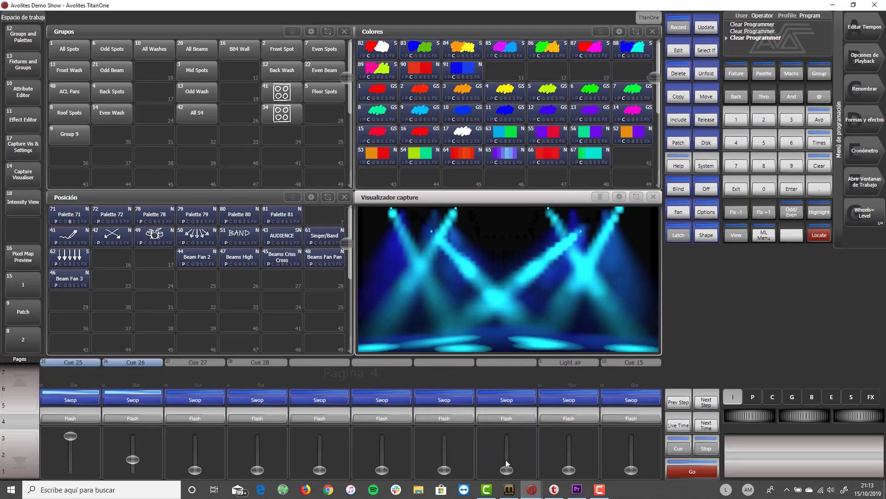